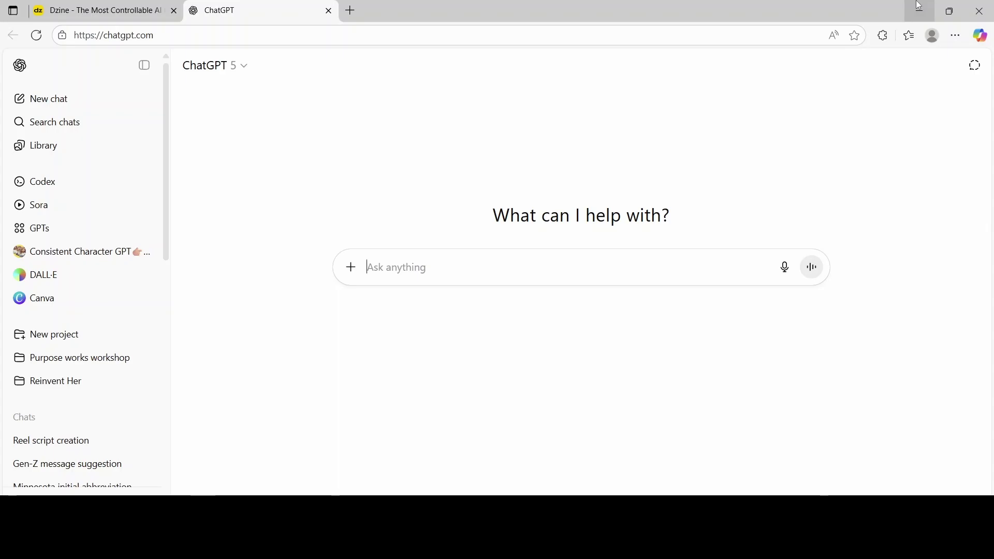
Ask ChatGPT for a detailed description of a Black queen and king gazing at each other in their palace, then read the reply.
type("Give me a description of a beautiful black queen and a handsome king in their palace. They are gazing into each other eyes madly in love. Be sure to mention features, outfits, and settings.")
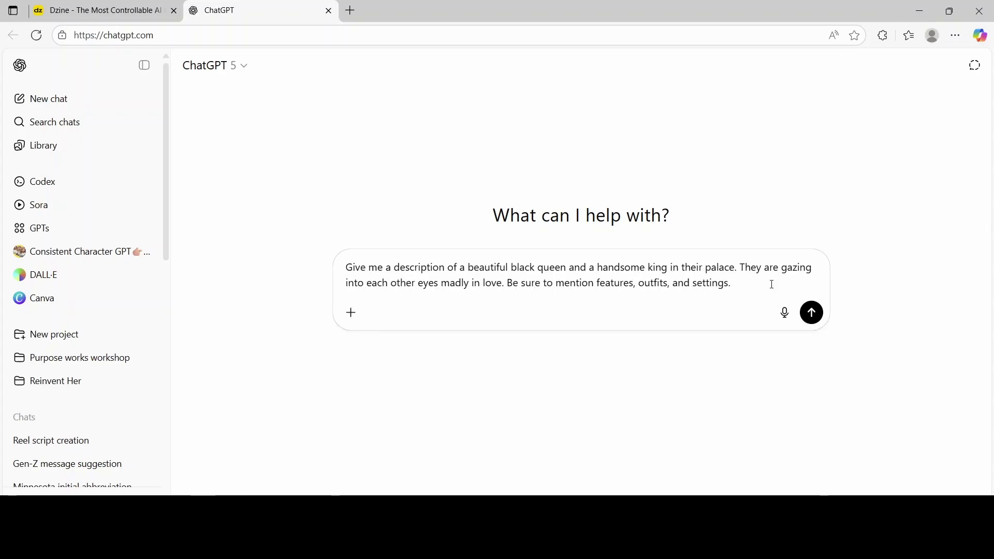
left_click(812, 313)
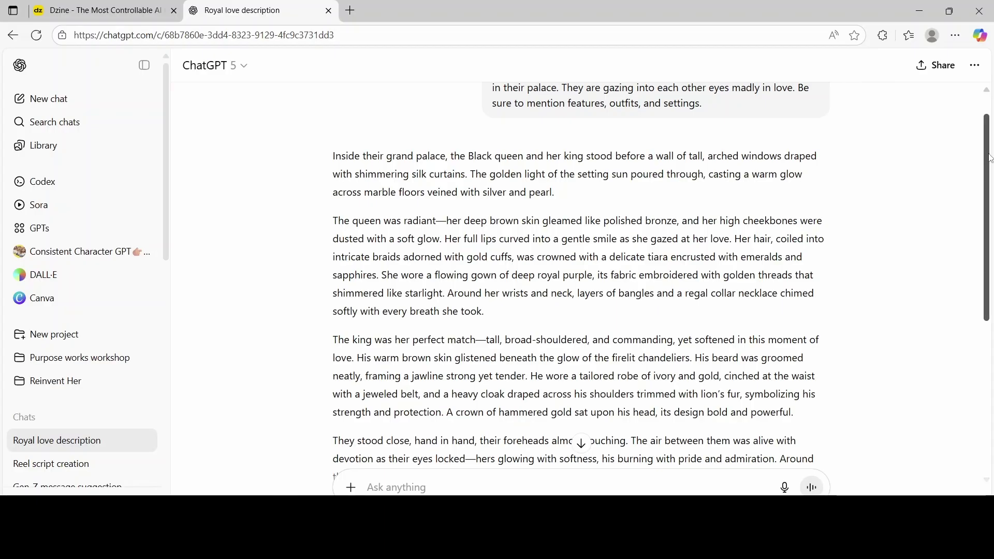
mouse_move(991, 158)
left_mouse_down()
mouse_move(992, 300)
mouse_move(990, 172)
left_mouse_up()
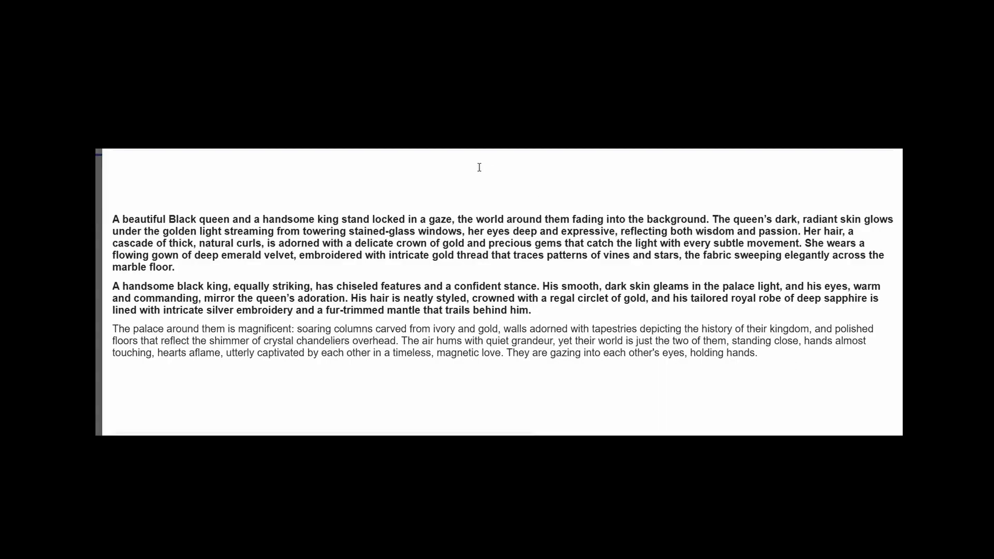
Copy the queen and king paragraphs from the editor and switch back to Dzine.
left_click_drag(108, 212, 533, 311)
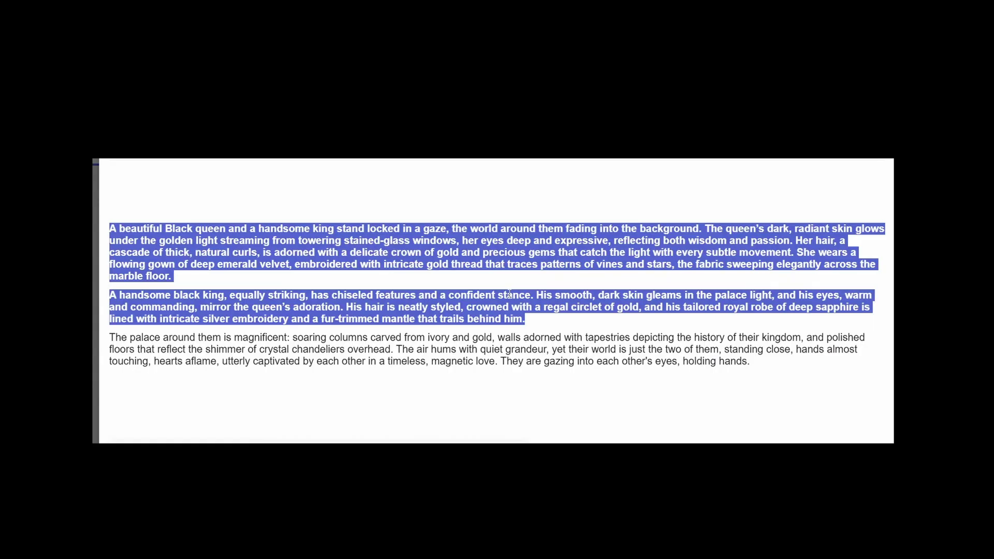
left_click(61, 12)
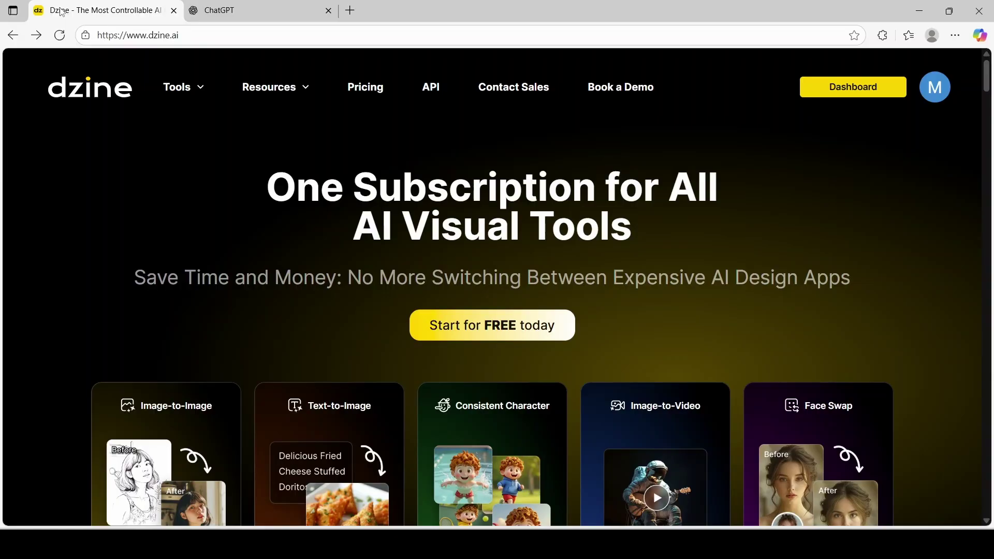
Browse Dzine's subscription plans on the Pricing page, then close it to return home.
left_click(365, 87)
scroll(550, 137, "down", 2)
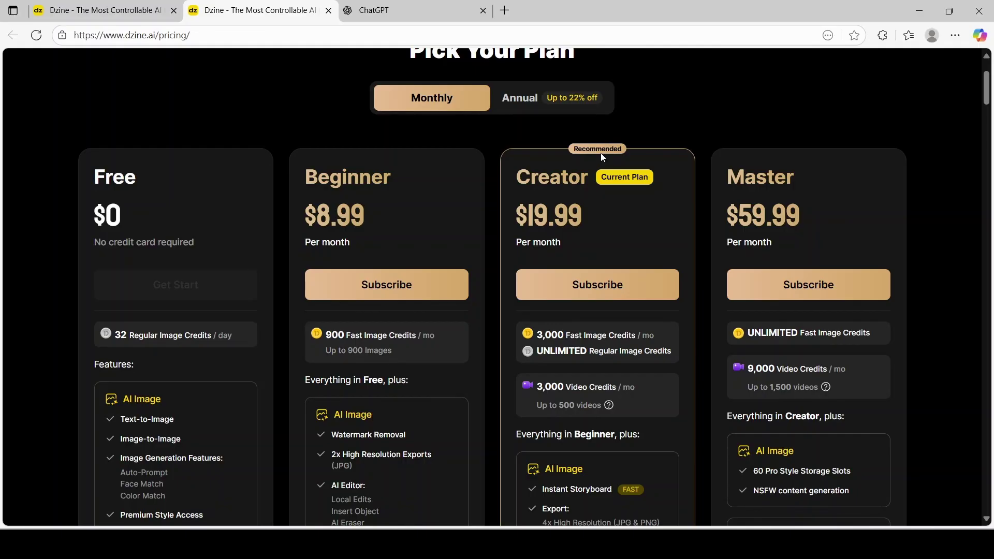
key("ctrl+w")
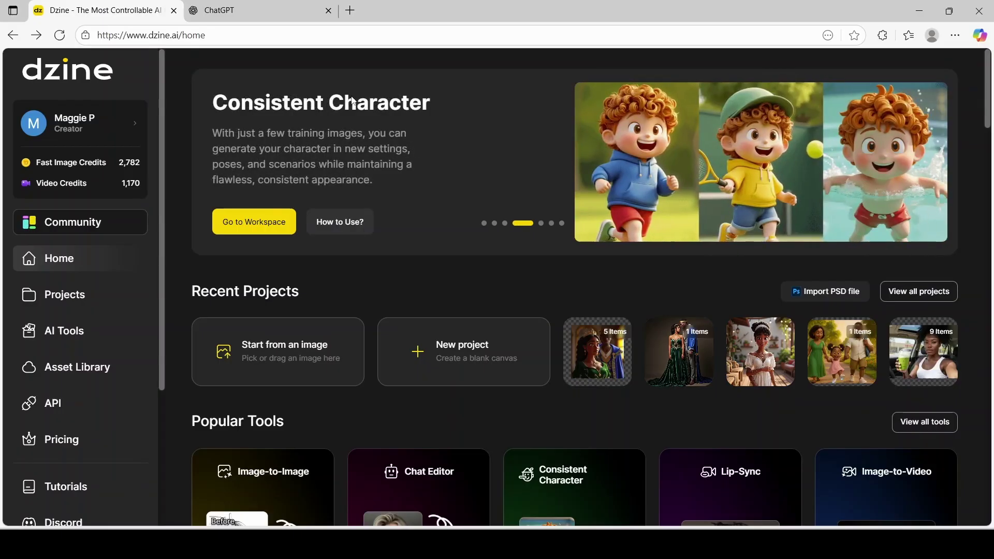
Create a new blank project with a 16:9 (1536×864) canvas.
left_click(458, 360)
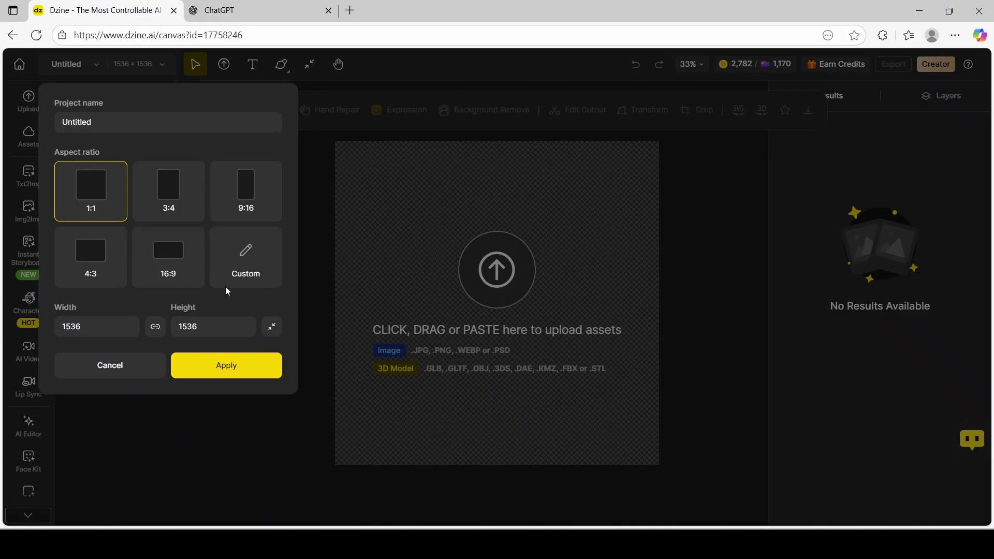
left_click(177, 264)
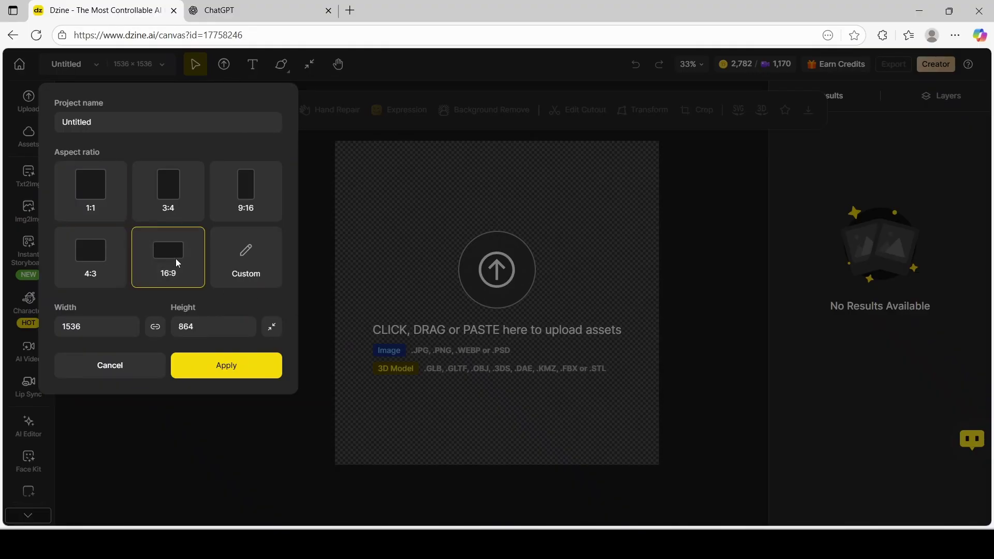
left_click(238, 378)
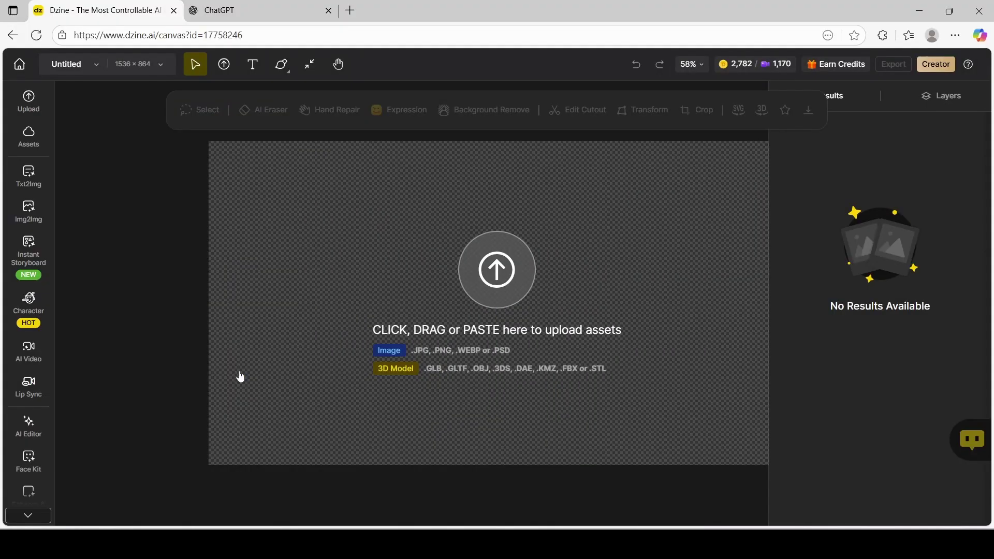
Start building a new character in Quick Mode from the Character tools.
left_click(29, 314)
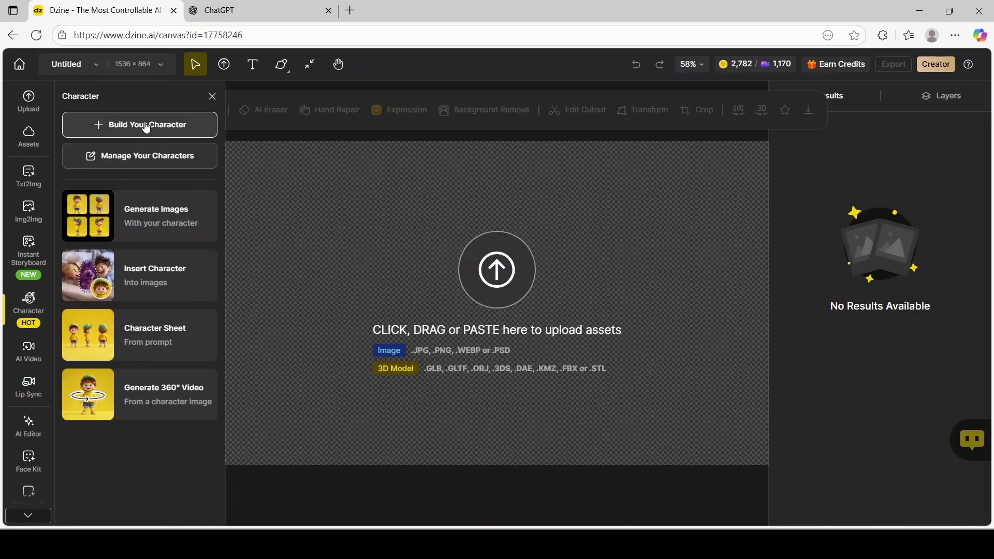
left_click(146, 128)
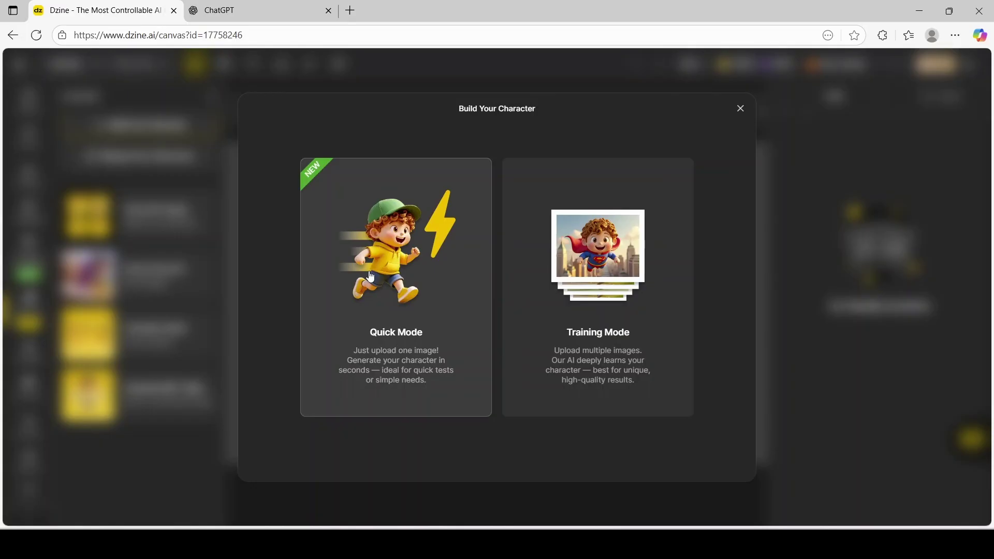
left_click(434, 229)
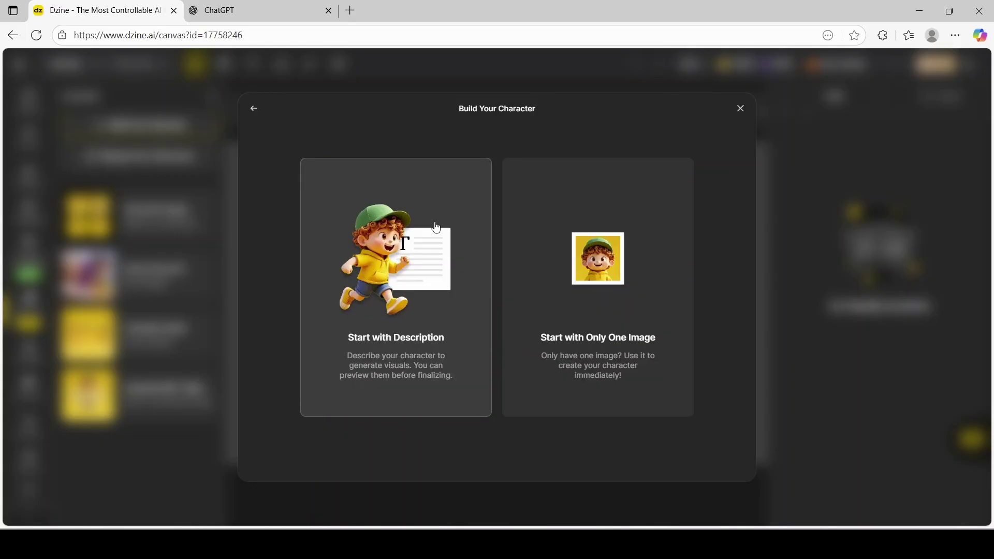
Start from a description, name the character 'Maggie' and paste the queen and king description.
left_click(397, 289)
left_click(441, 157)
type("Maggie")
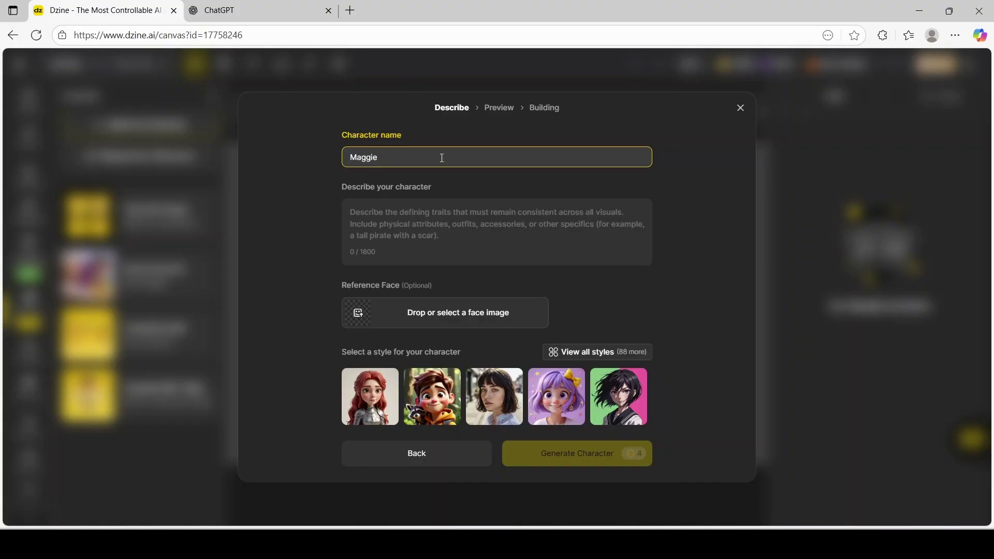
left_click(414, 234)
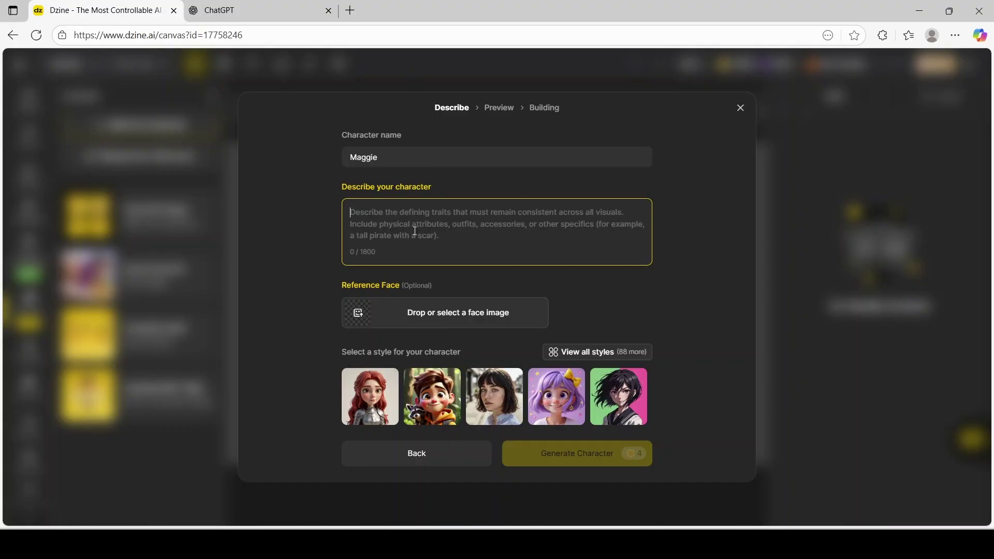
key("ctrl+v")
Pick the Toon Face style from the full style list.
scroll(416, 231, "up", 5)
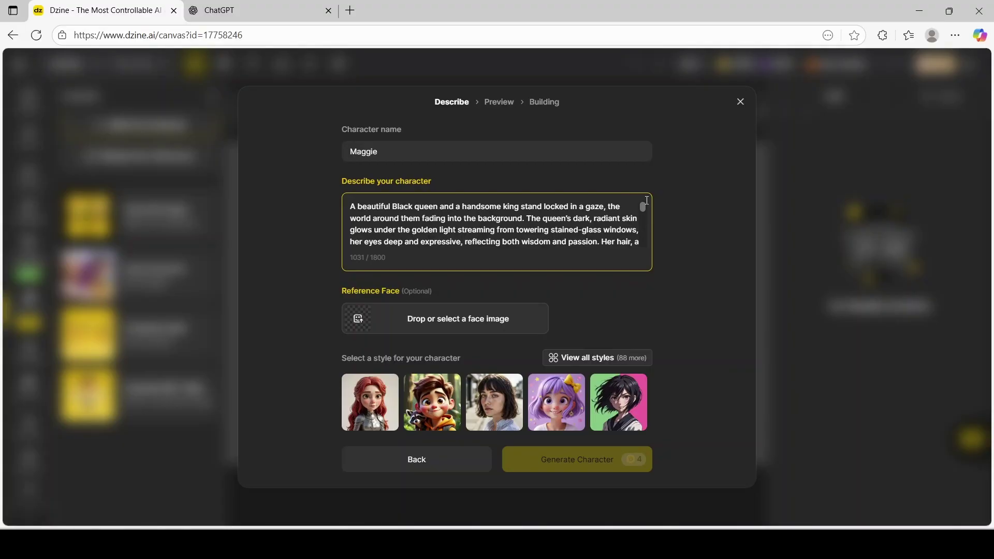
left_click_drag(648, 201, 590, 365)
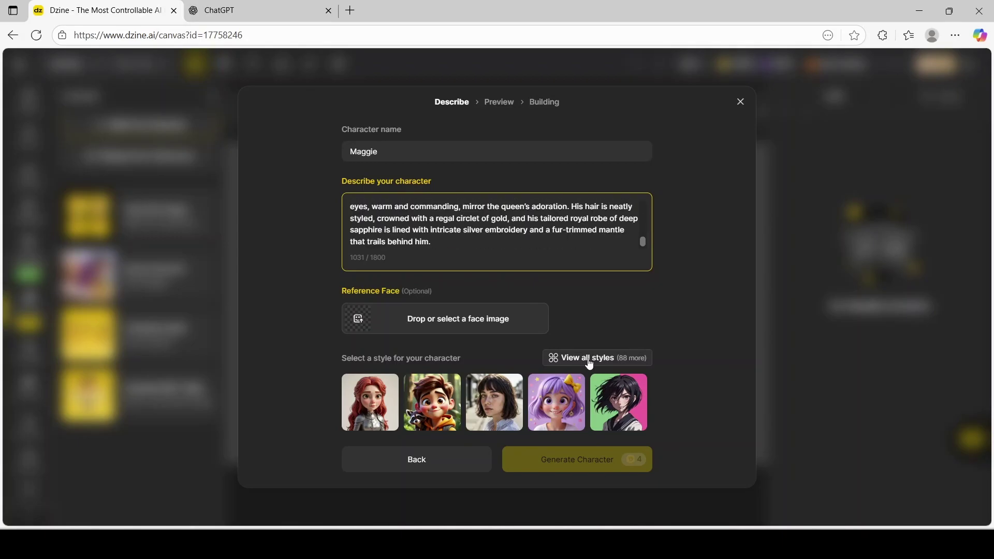
left_click(589, 364)
scroll(826, 159, "down", 1)
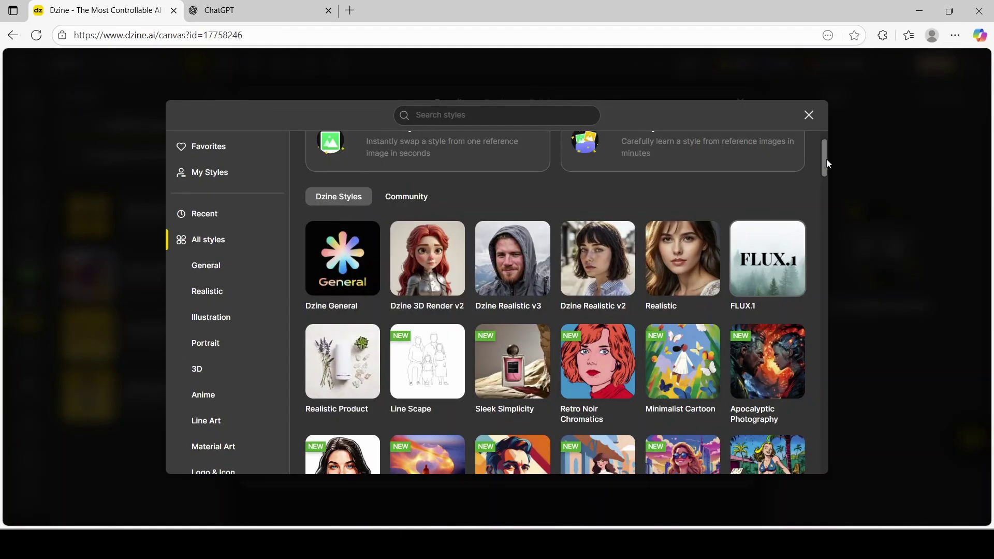
left_click_drag(827, 164, 840, 323)
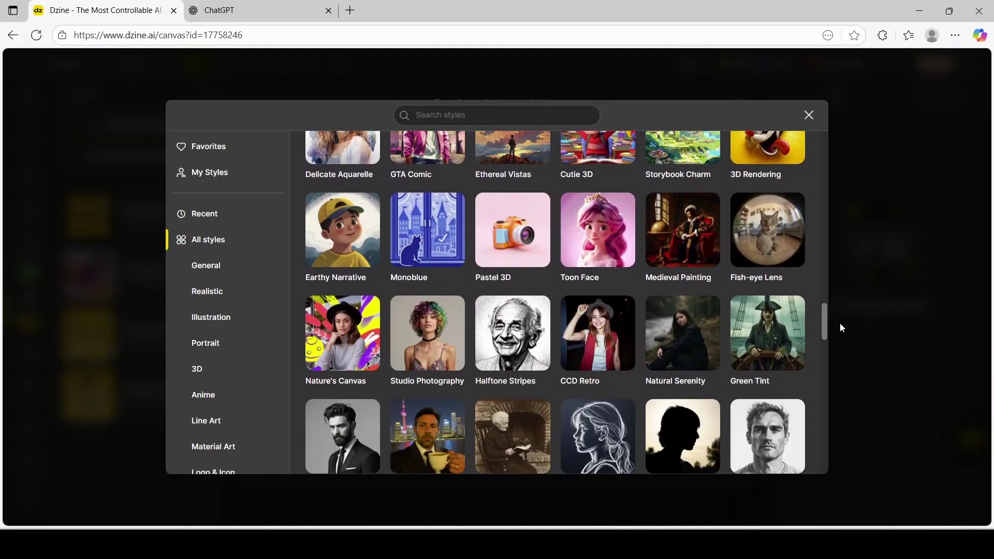
left_click(605, 233)
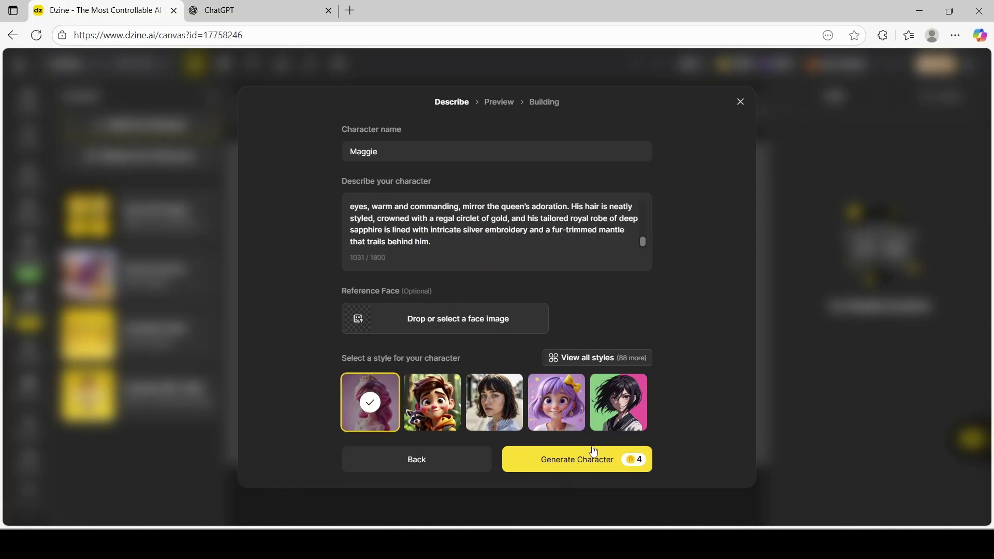
Generate two character previews, compare them, and build the character from the second image.
left_click(576, 462)
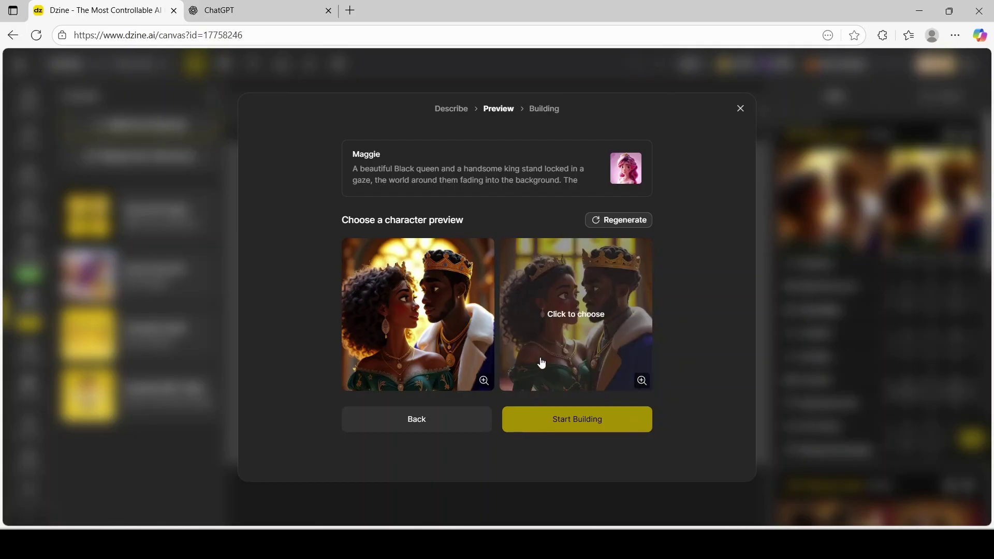
left_click(485, 382)
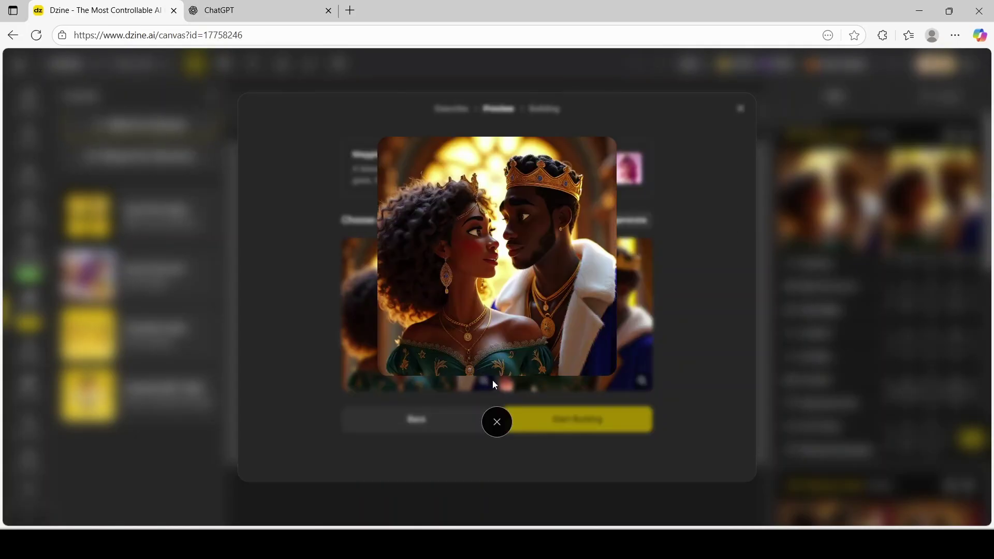
left_click(668, 345)
left_click(642, 382)
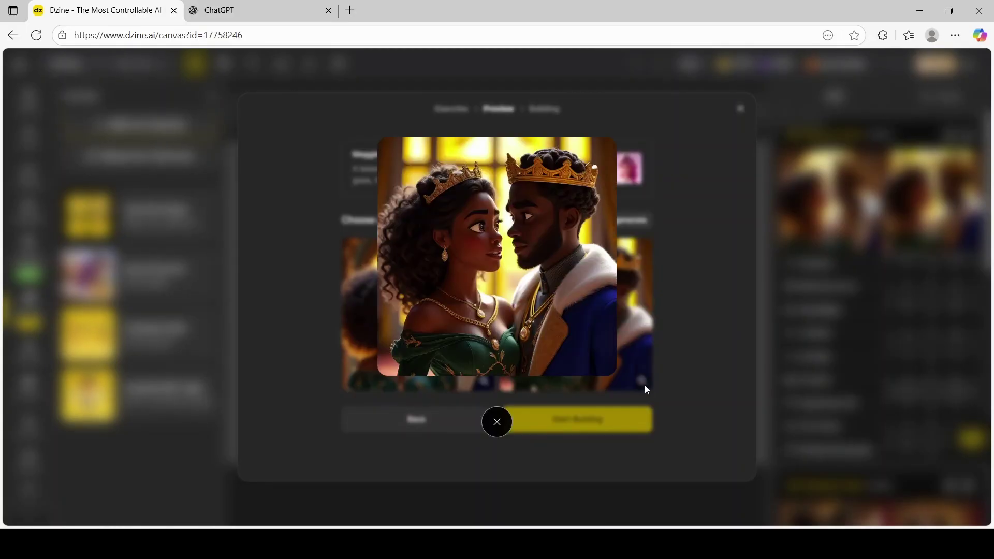
left_click(688, 306)
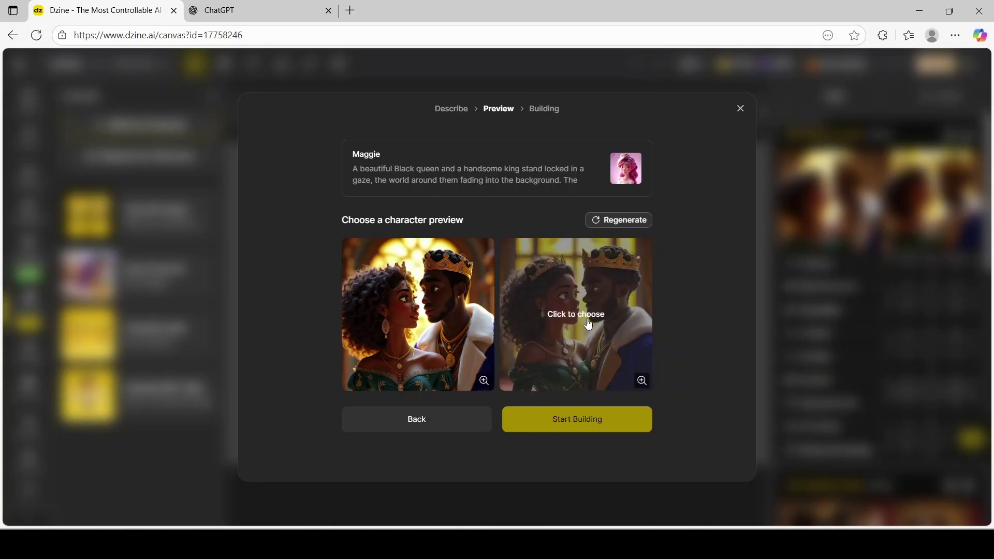
left_click(581, 302)
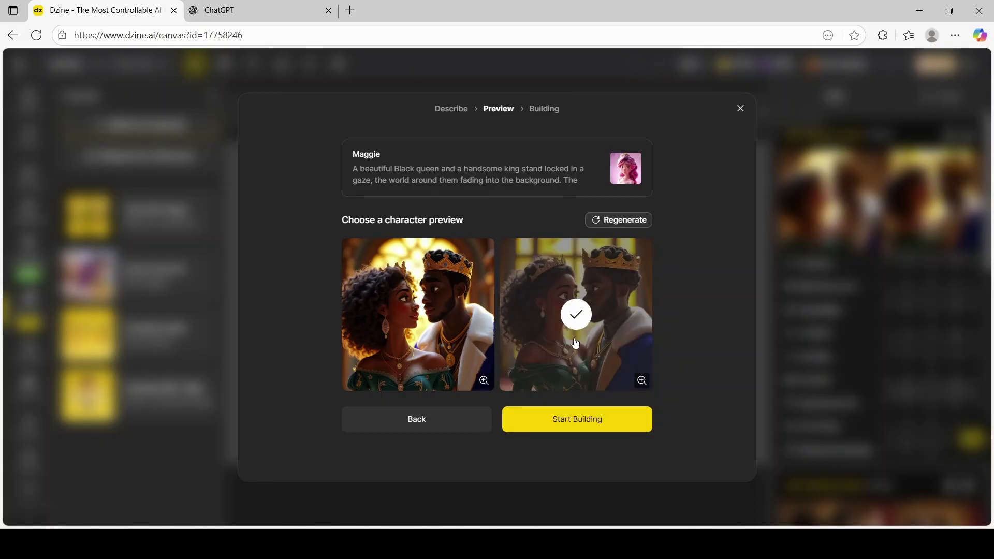
left_click(576, 429)
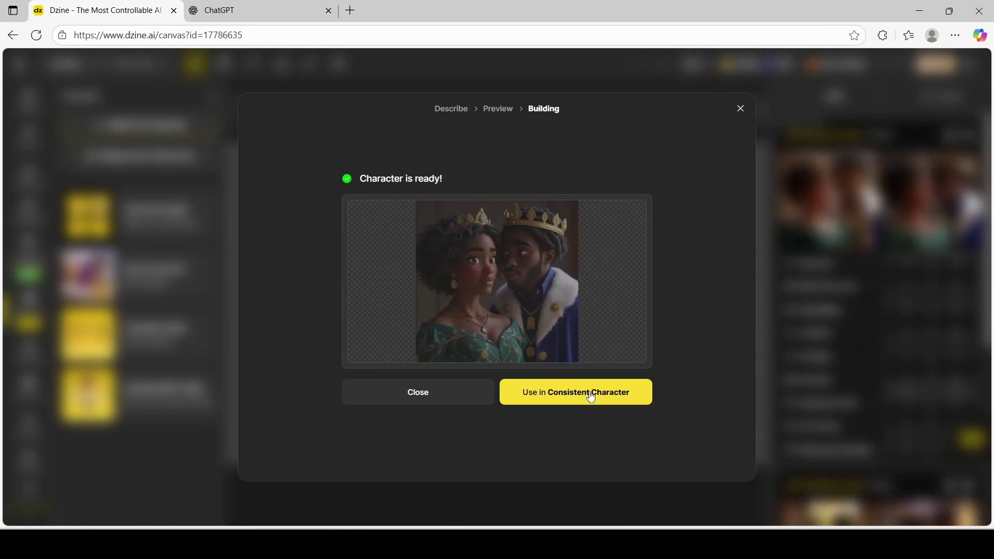
Use the character in Consistent Character, swap the canvas image for the palace-hall result, enlarged to fill.
left_click(591, 397)
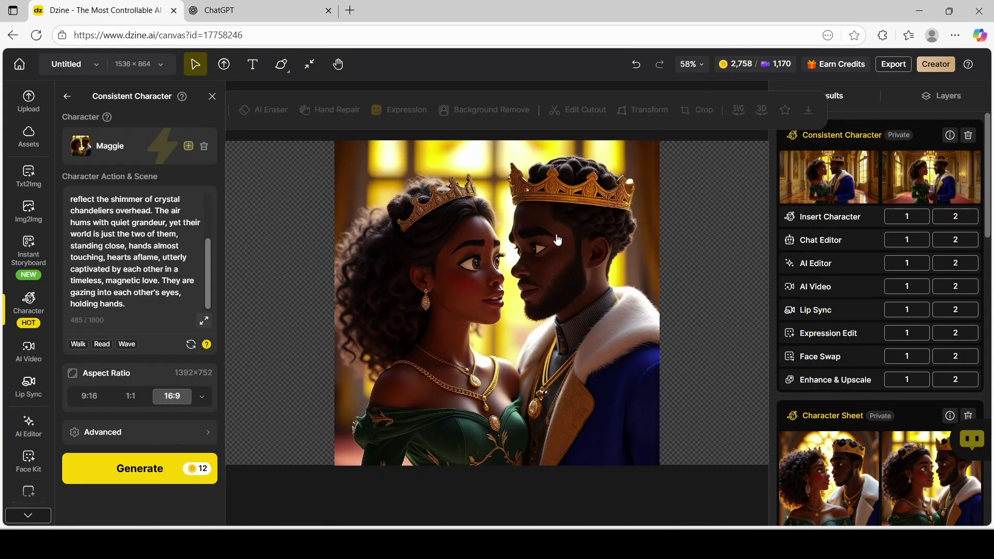
left_click(558, 240)
key("Delete")
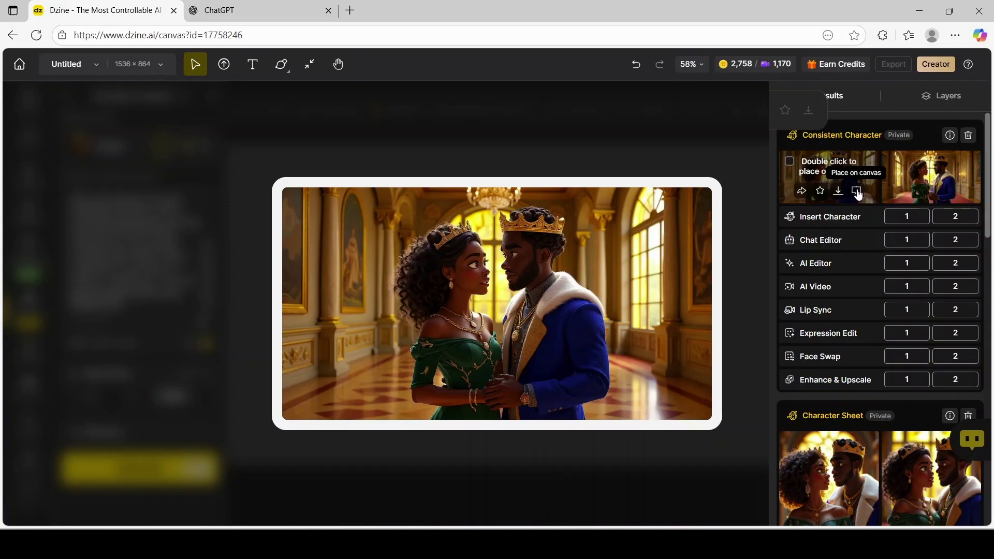
left_click(858, 192)
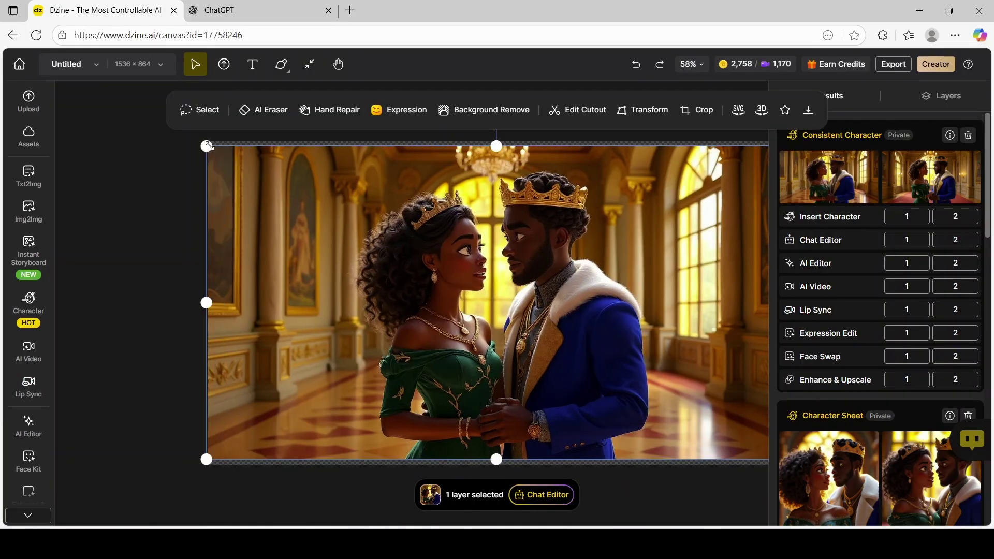
left_click_drag(208, 147, 193, 132)
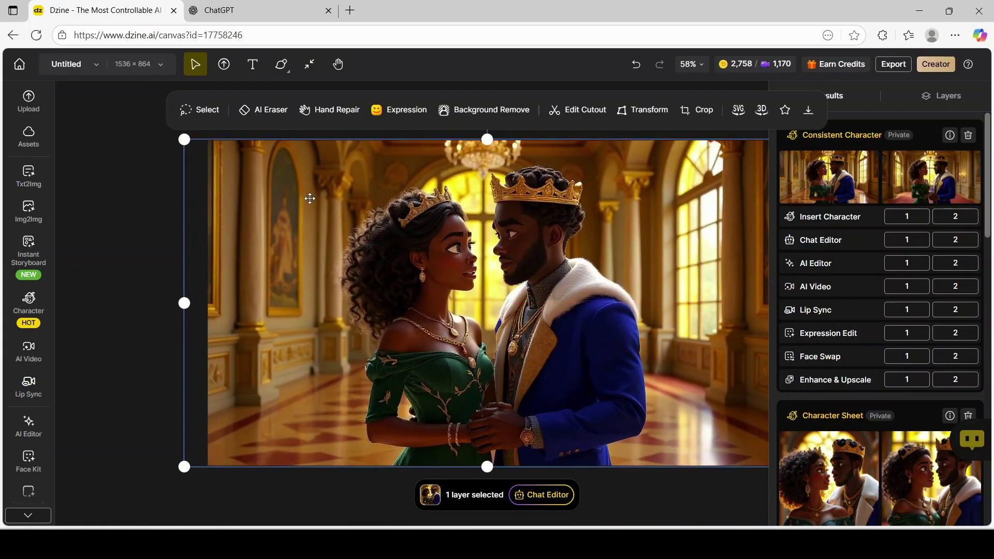
left_click(137, 327)
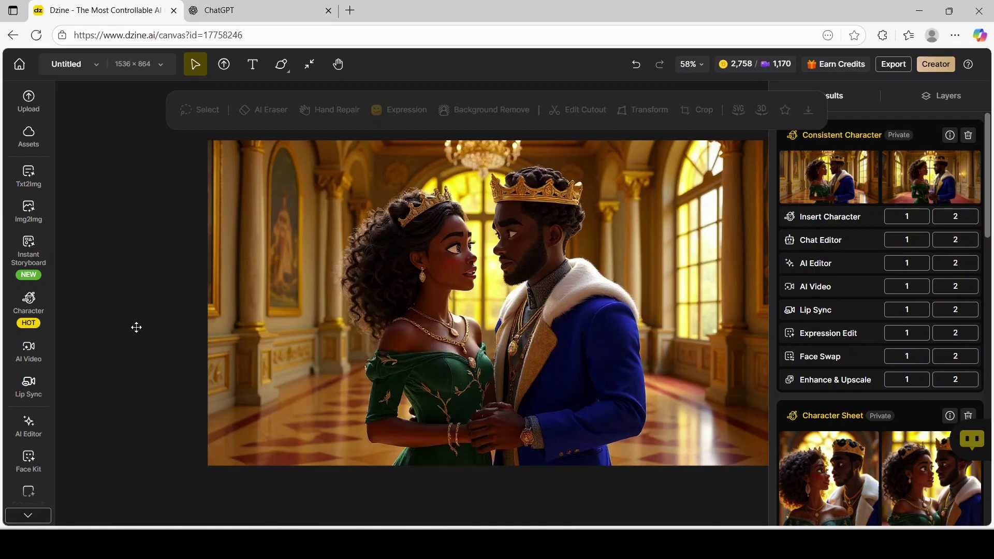
Start Lip Sync on the canvas palace image with both the queen's and king's faces as speakers.
mouse_move(31, 396)
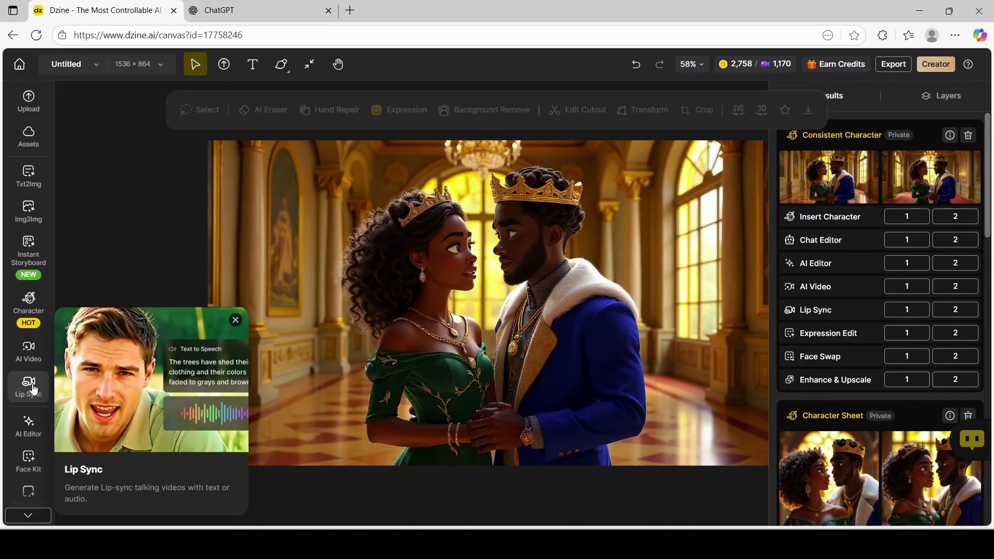
left_click(31, 388)
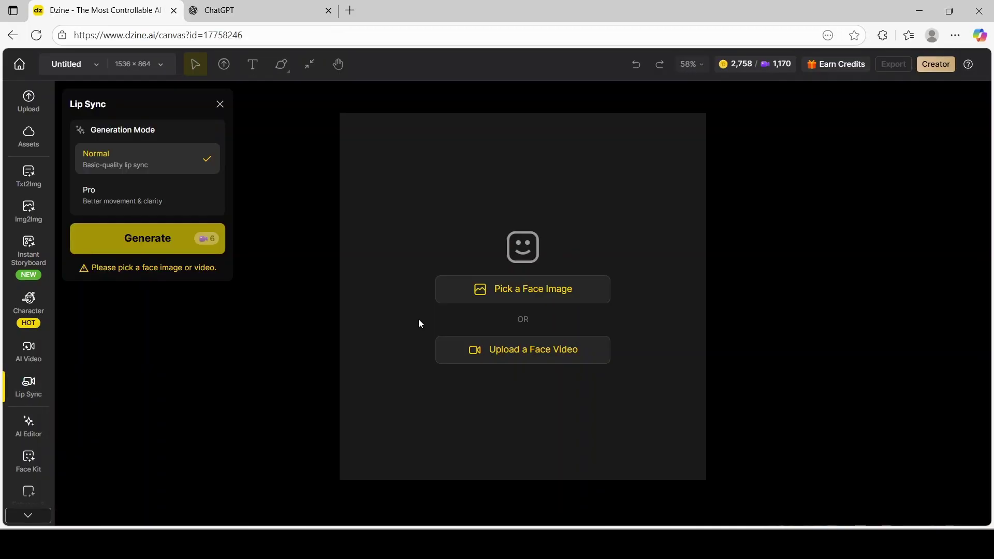
left_click(537, 295)
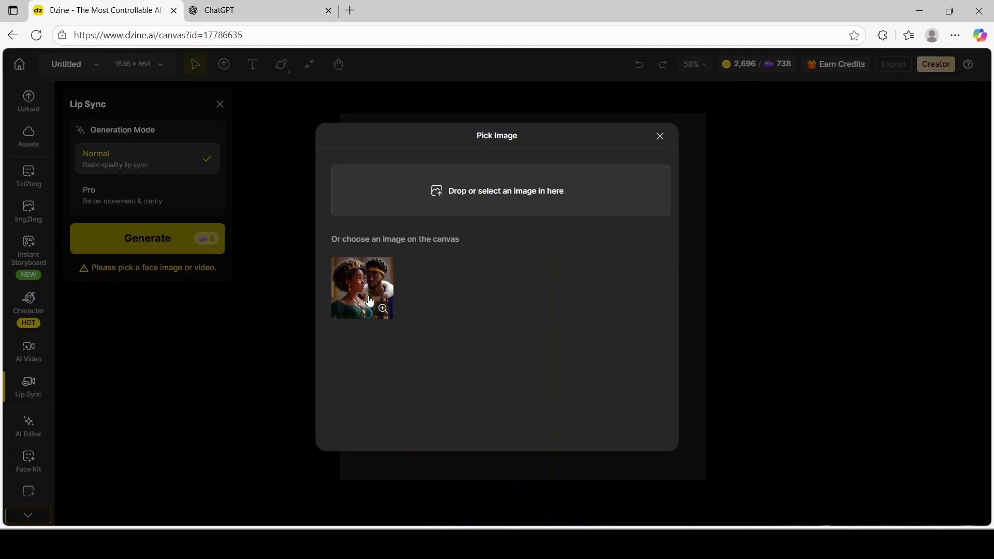
left_click(369, 297)
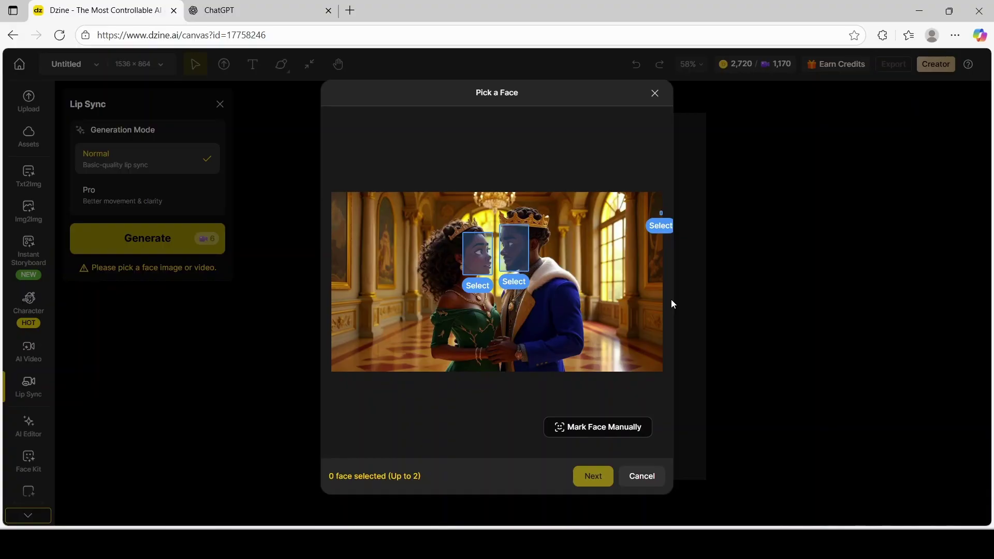
left_click(480, 267)
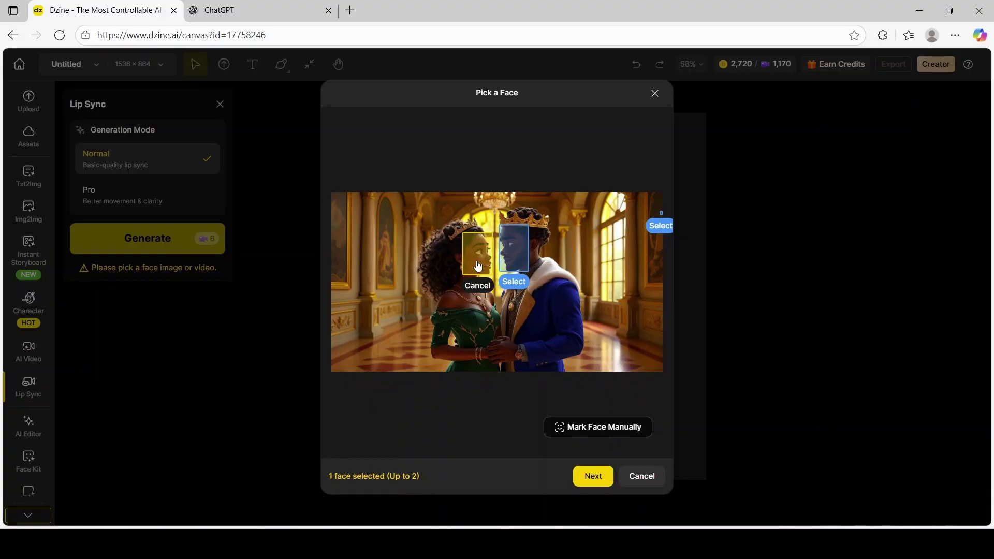
left_click(523, 267)
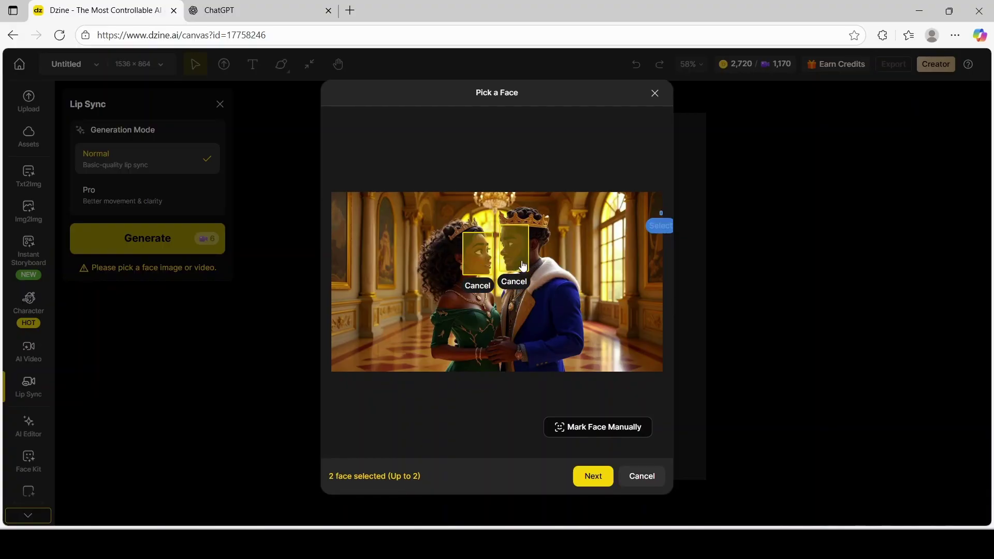
left_click(596, 475)
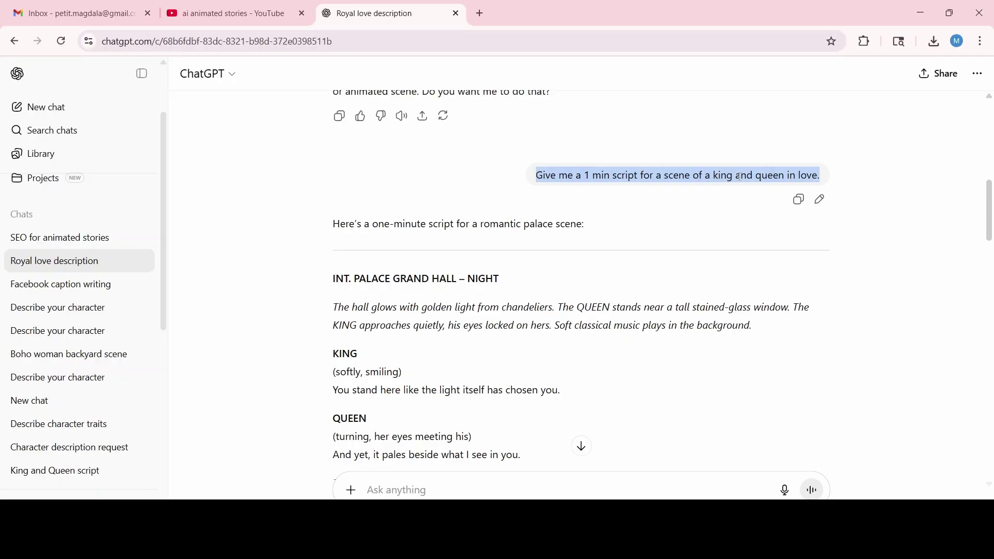
Scroll to the revised poetic palace script and copy the queen's first dialogue line.
left_click_drag(990, 203, 992, 226)
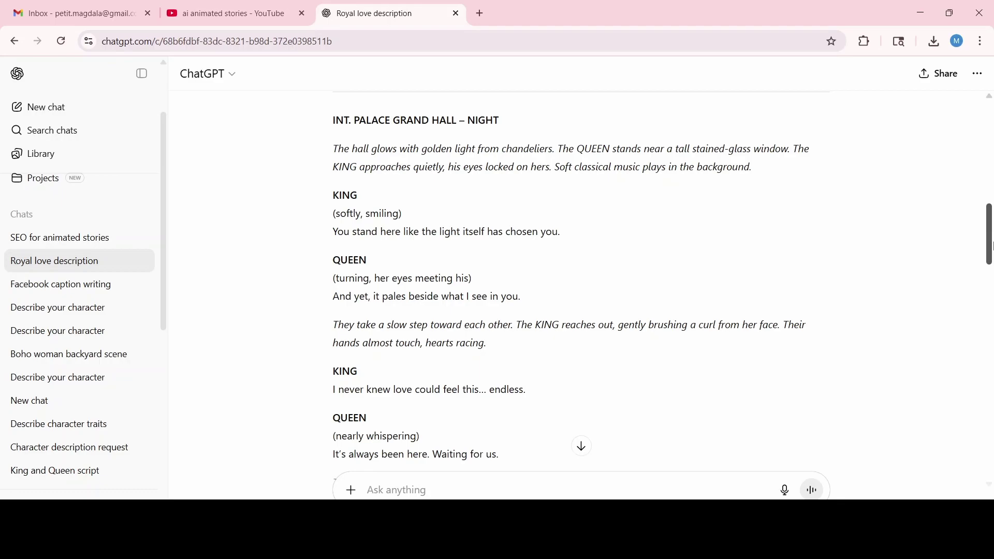
left_click_drag(992, 254, 992, 226)
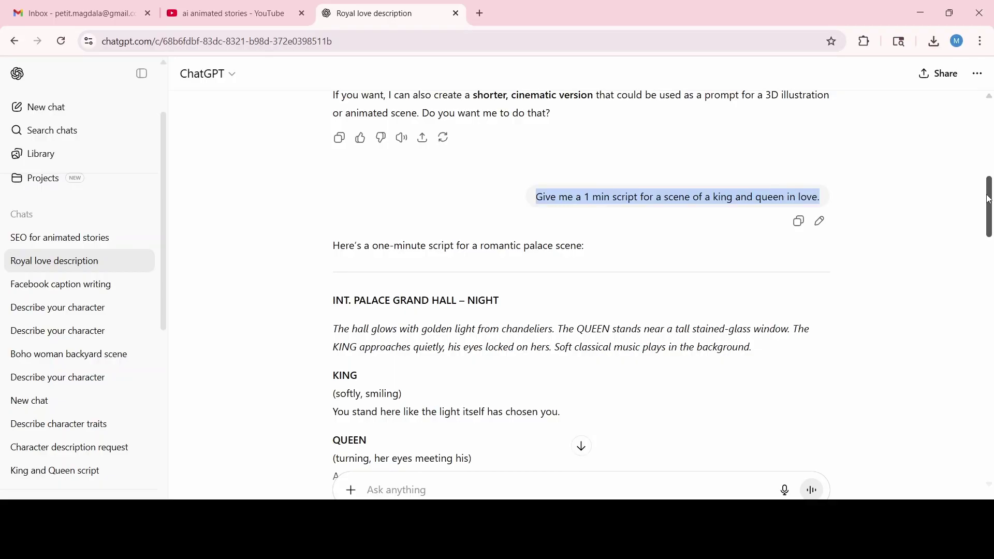
left_click_drag(992, 201, 992, 344)
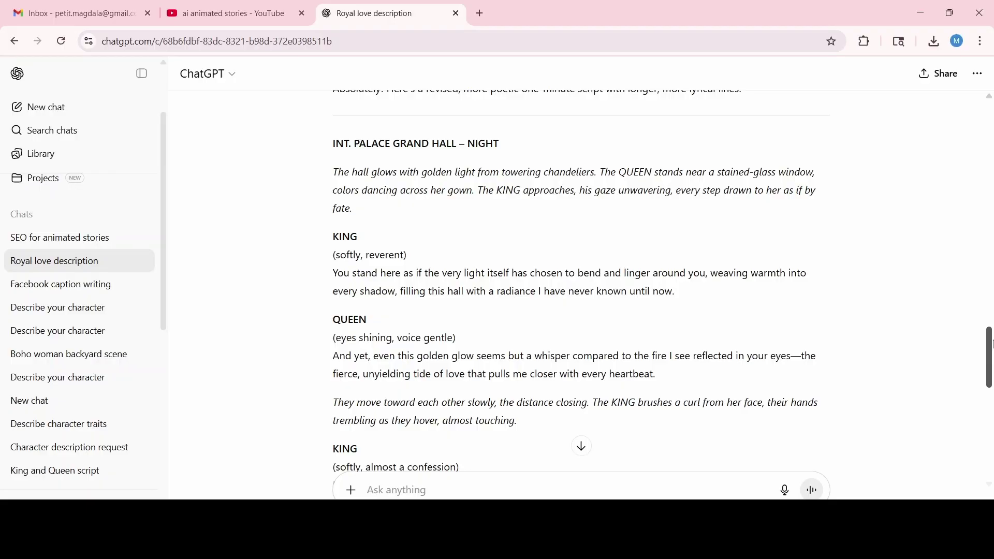
left_click_drag(992, 345, 990, 375)
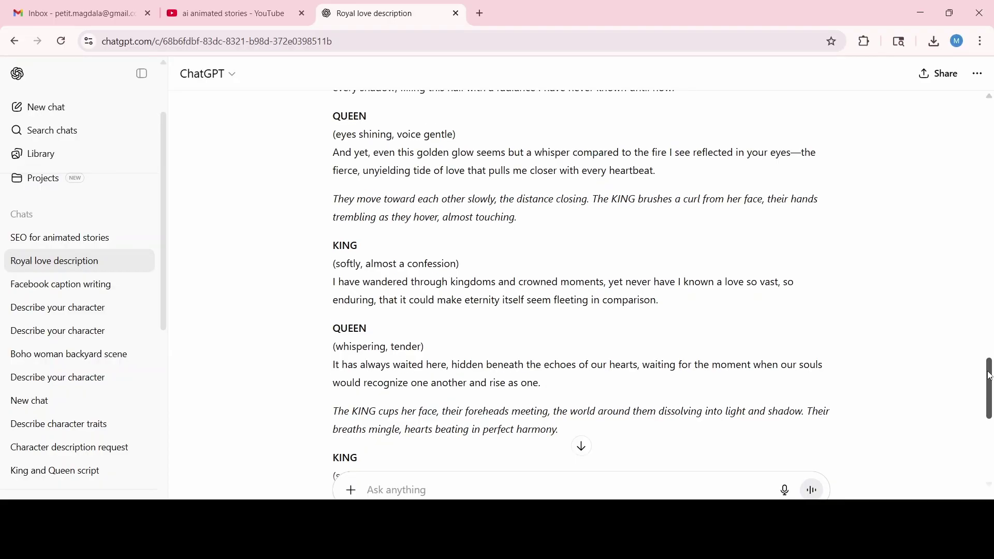
mouse_move(990, 376)
left_mouse_down()
mouse_move(990, 341)
mouse_move(990, 377)
left_mouse_up()
left_click_drag(333, 149, 673, 165)
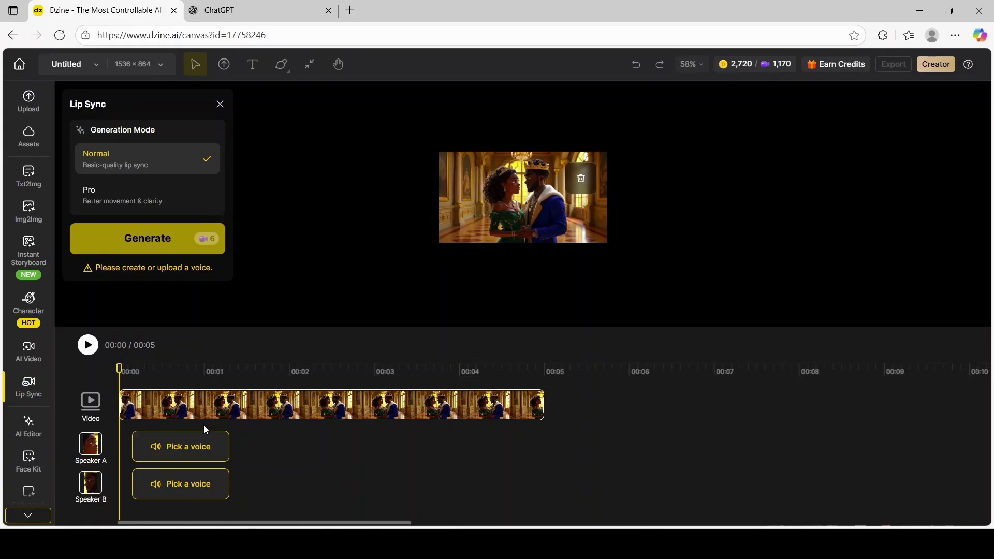
Voice the pasted queen line for Speaker A with Brittney, preview the 16.7-second audio, and apply it.
left_click(182, 450)
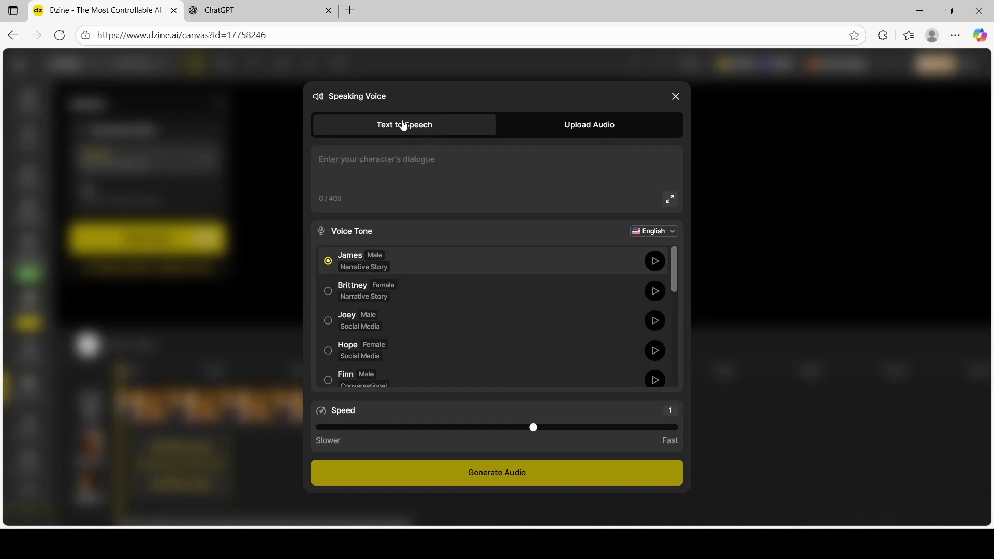
left_click(370, 160)
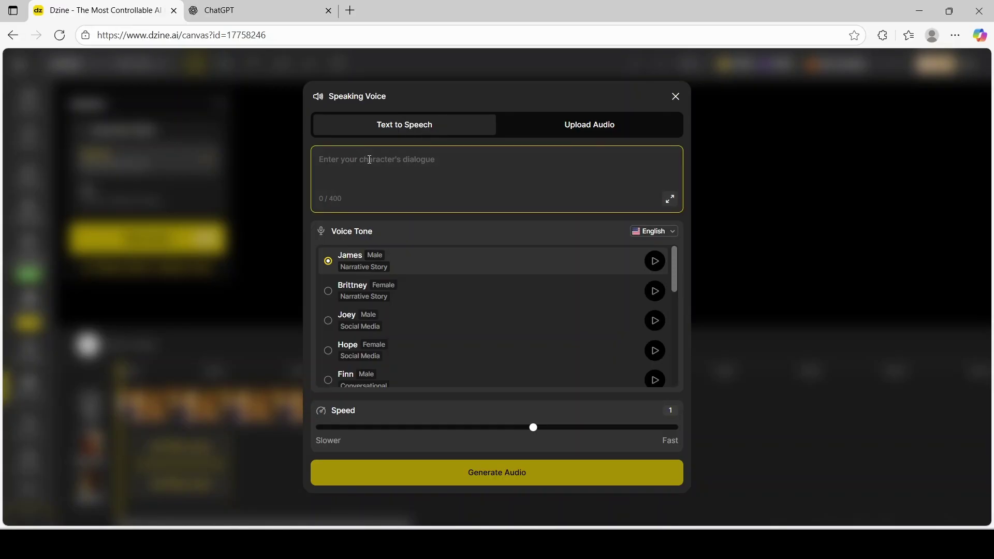
type("And yet, even this golden glow seems but a whisper compared to the fire I see reflected in your eyes the fierce, unyielding tide of love that pulls me closer with every heartbeat.")
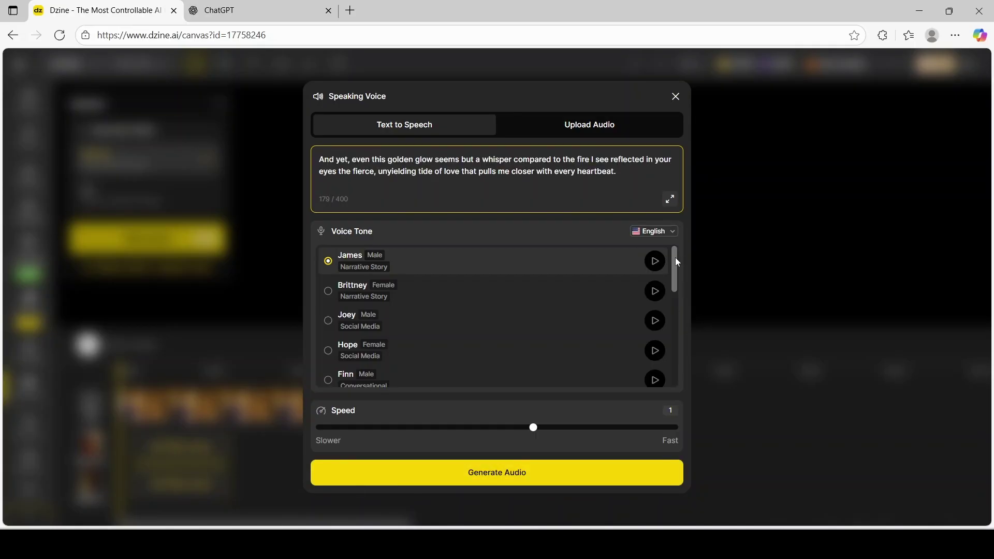
left_click_drag(676, 261, 685, 355)
scroll(505, 293, "up", 6)
left_click(655, 289)
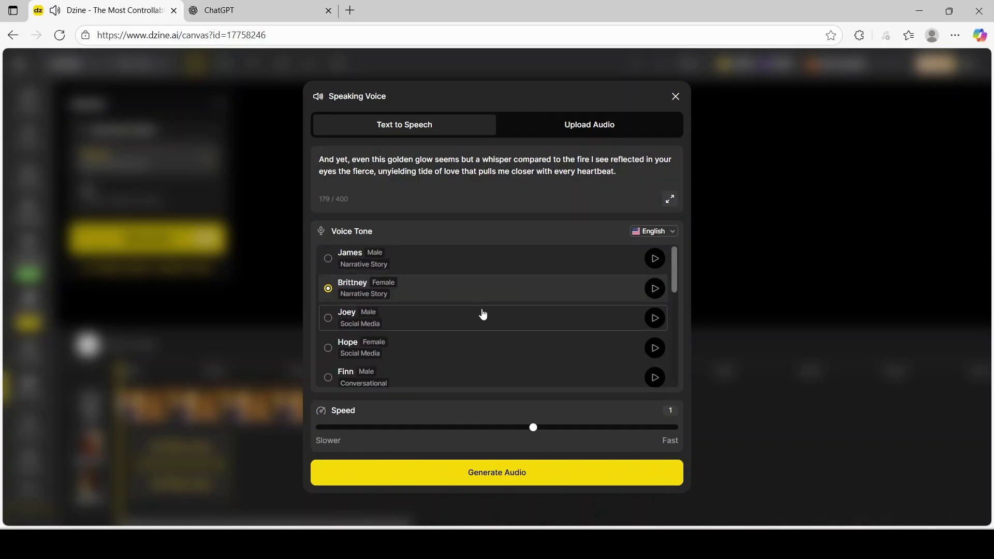
left_click(521, 472)
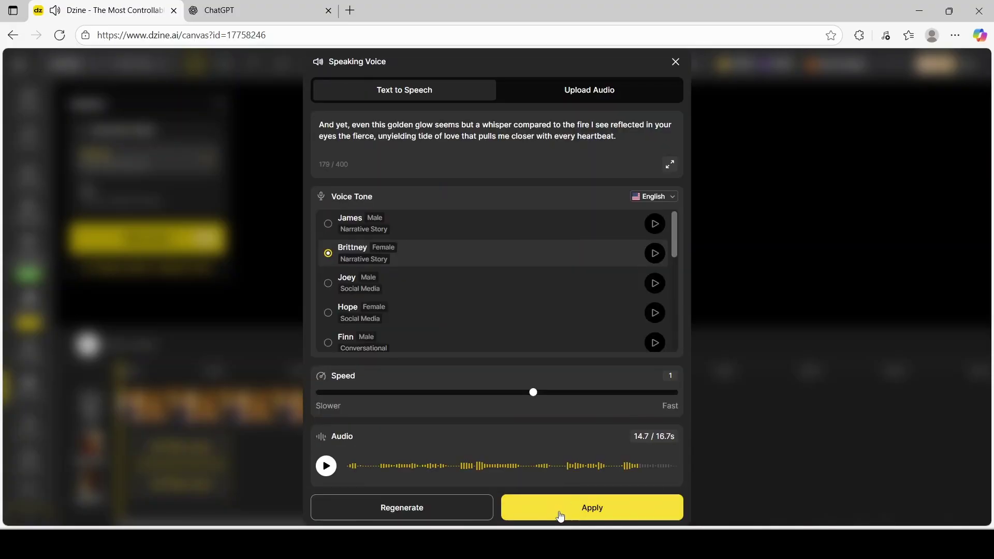
left_click(324, 466)
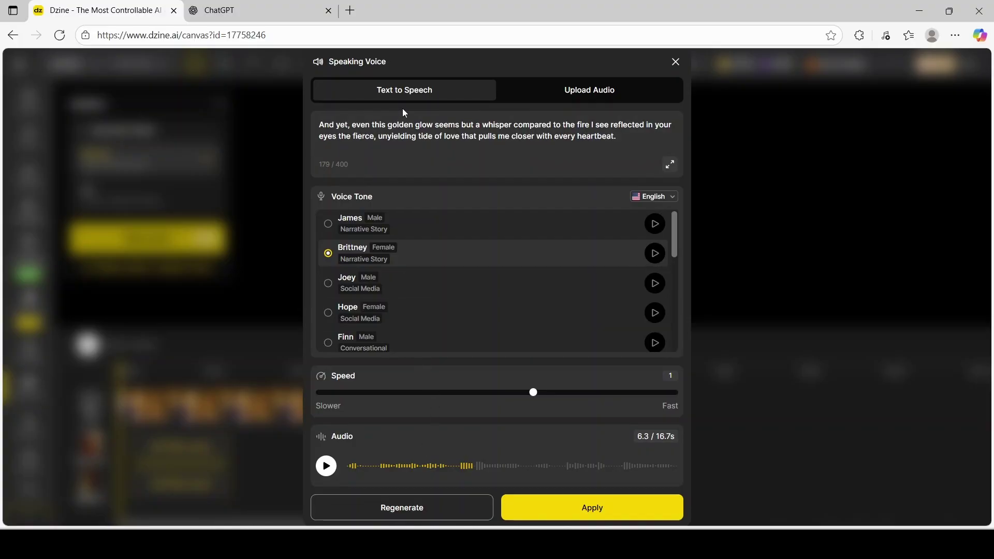
left_click(586, 511)
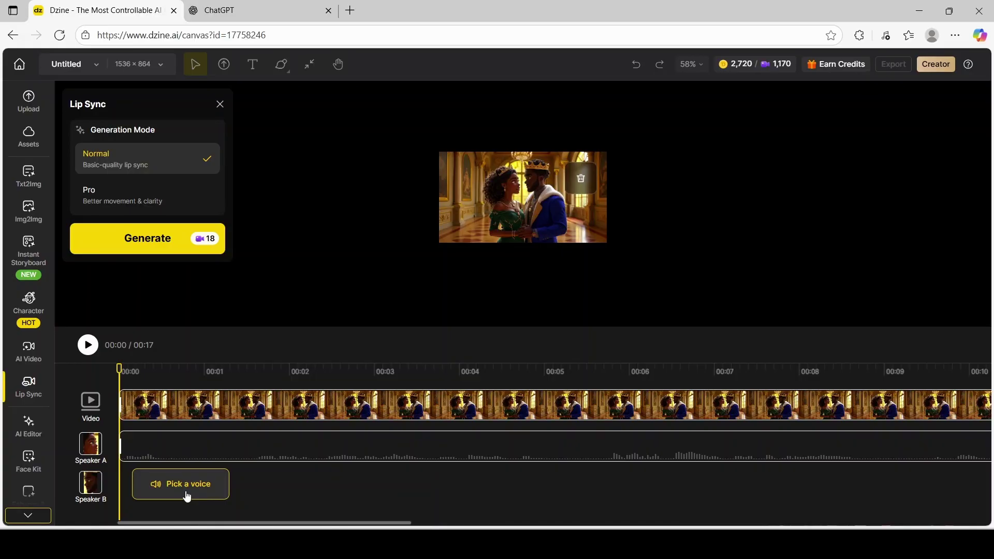
Copy the king's wandering-kingdoms line from the ChatGPT script and bring up Speaker B's voice setup in Dzine.
key("alt+Tab")
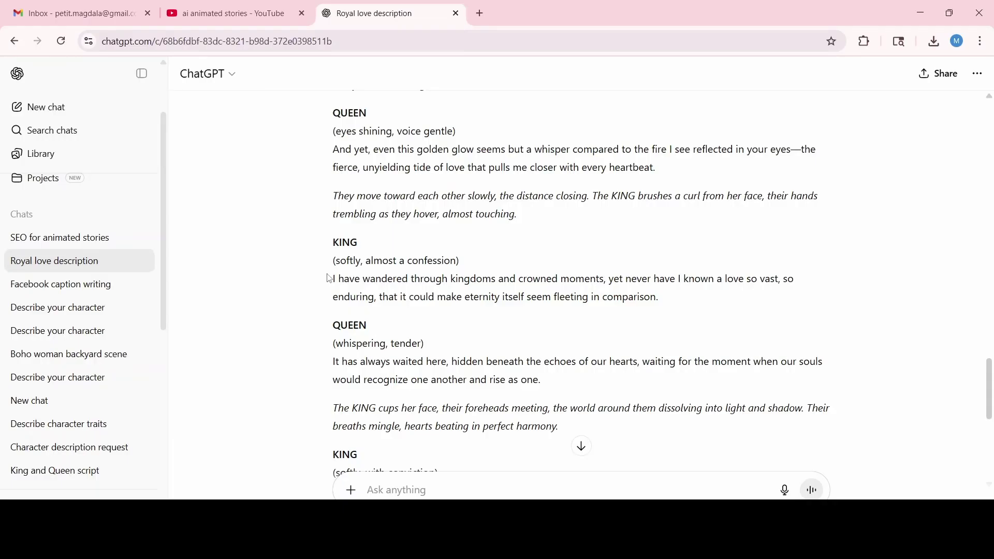
left_click_drag(329, 279, 689, 306)
key("ctrl+c")
key("alt+Tab")
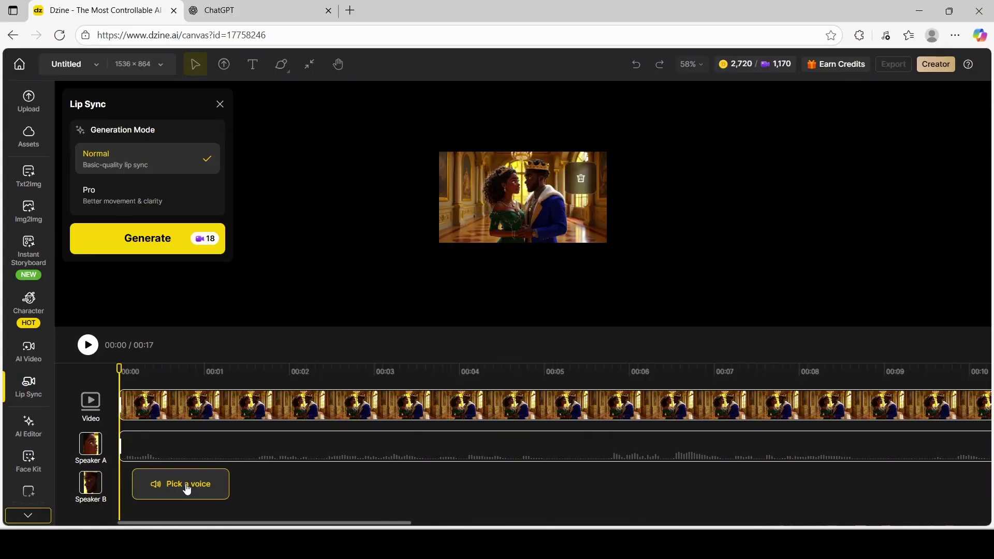
left_click(187, 488)
Paste the king's line for Speaker B, generate and preview the James voice audio, then apply it.
left_click(352, 166)
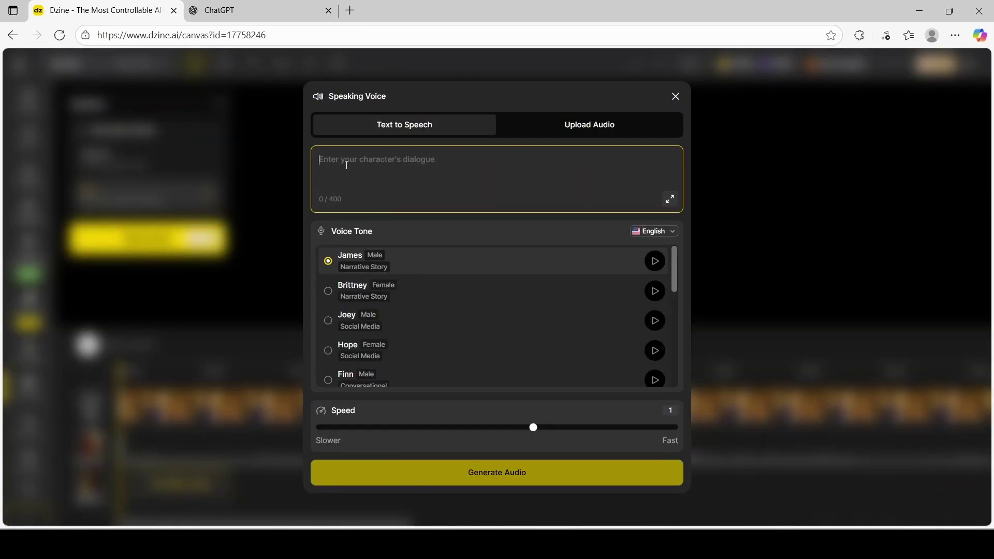
key("ctrl+v")
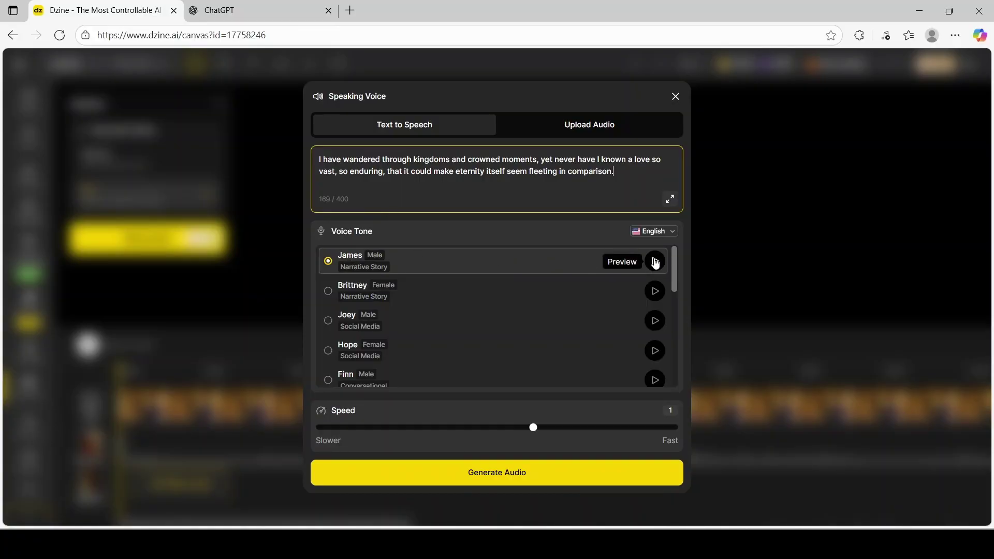
left_click(515, 473)
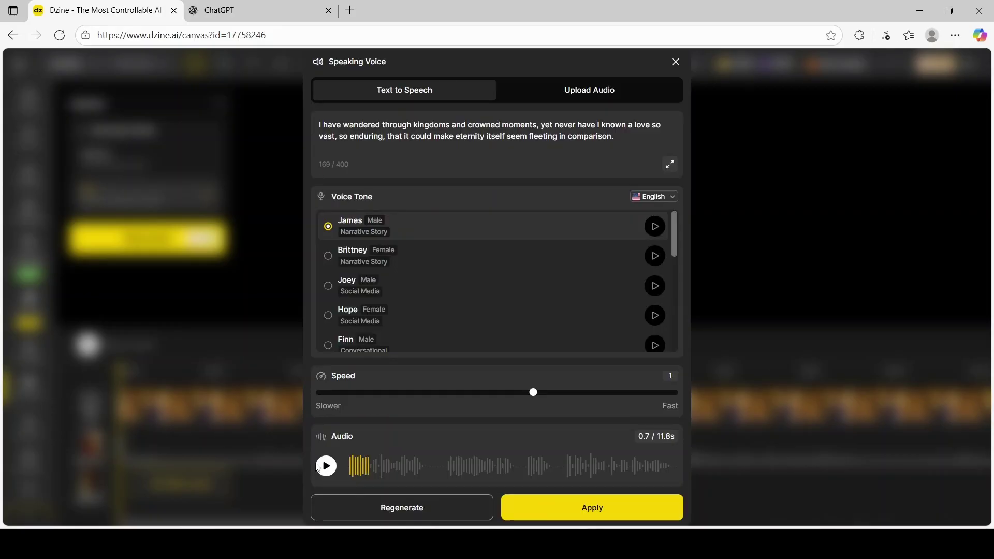
left_click(324, 467)
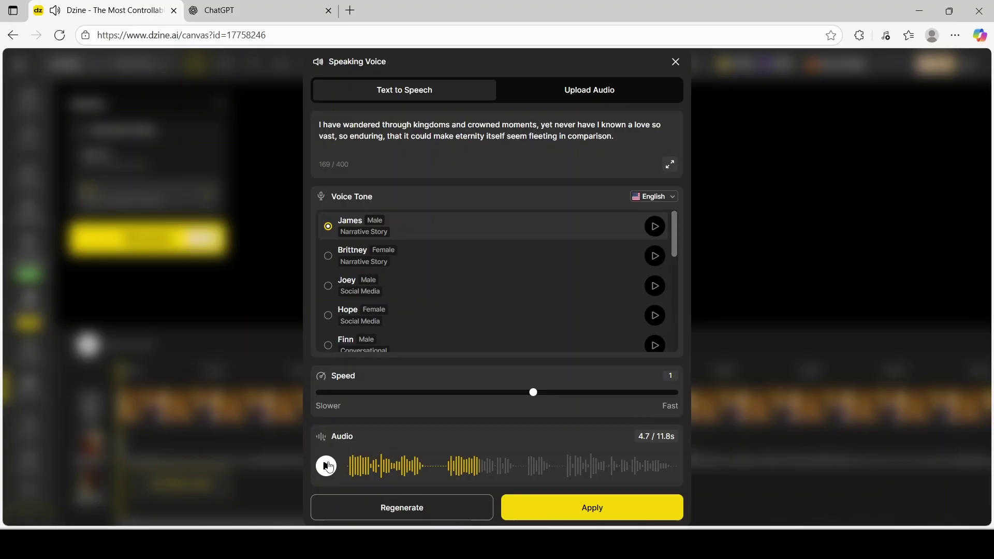
left_click(329, 467)
left_click(595, 508)
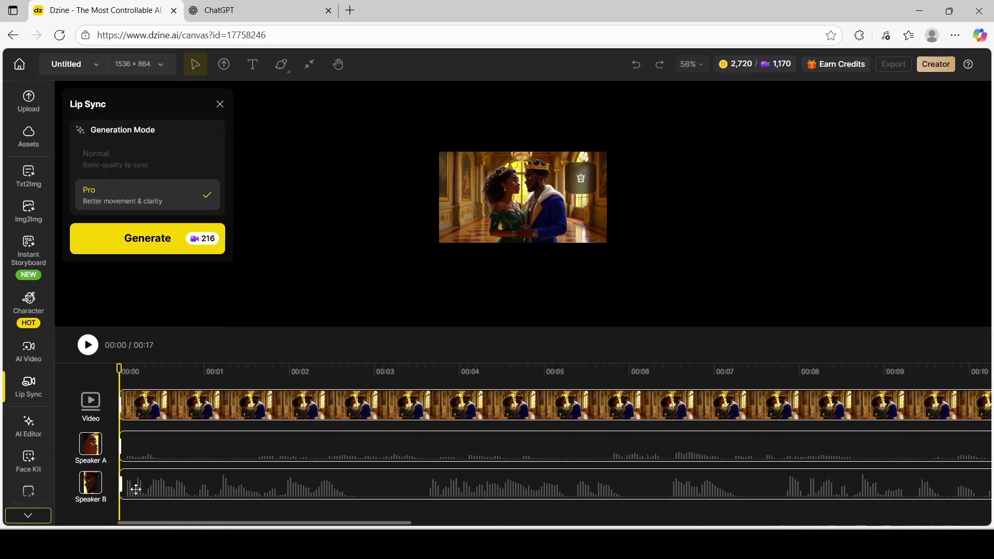
Move the king's clip to start around 00:16, right after the queen's line, and preview both voices.
left_click_drag(136, 490, 659, 493)
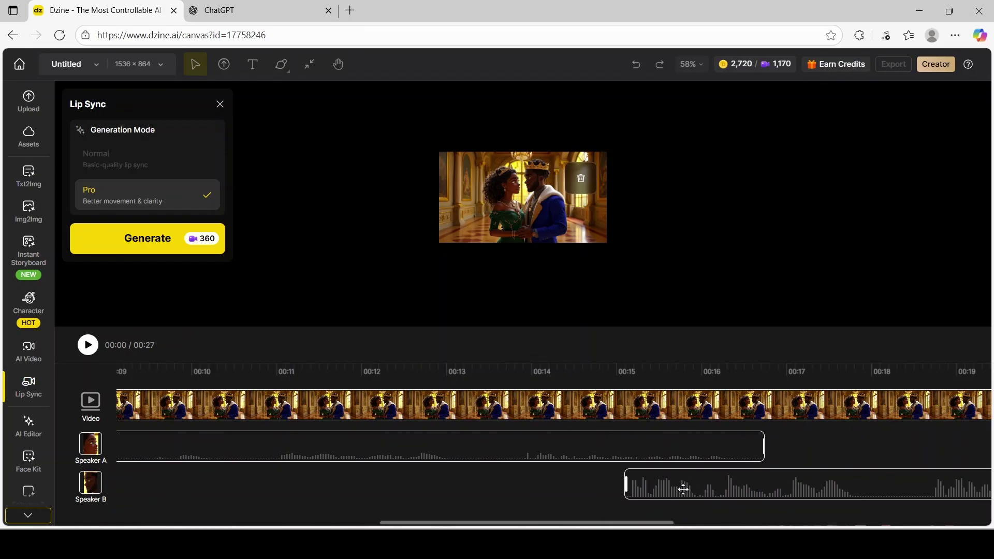
left_click(677, 444)
left_click_drag(653, 484, 732, 483)
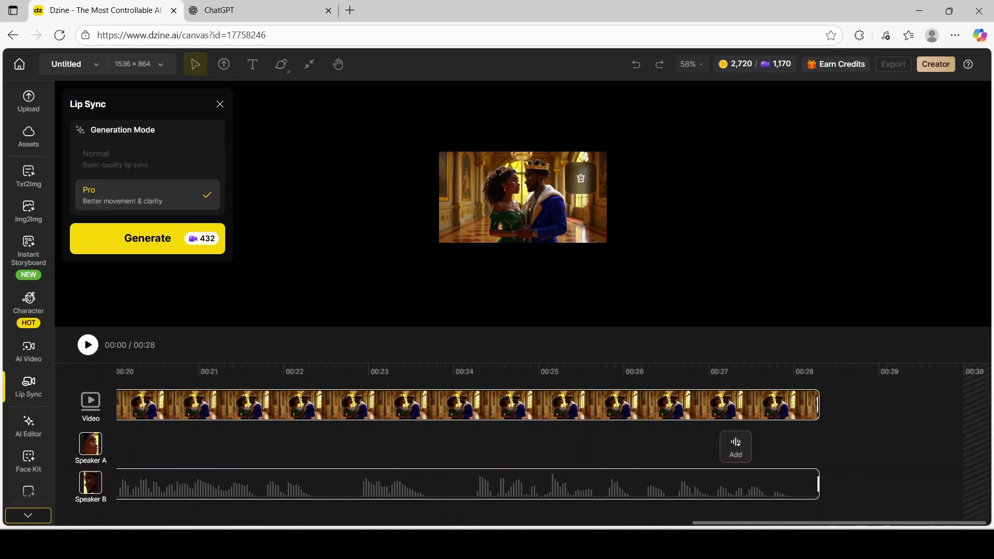
left_click(88, 346)
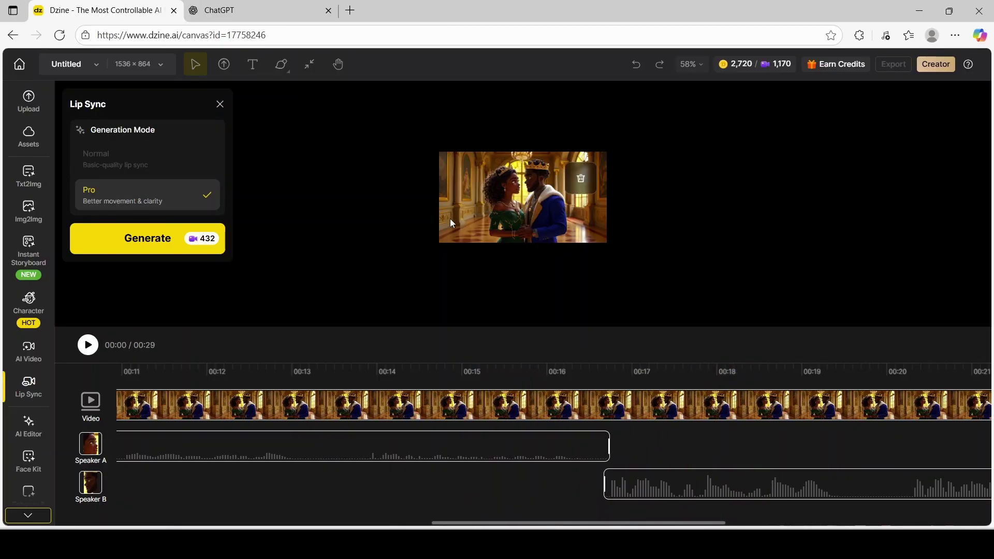
mouse_move(584, 437)
Submit the 29-second queen-and-king clip for Pro lip-sync generation.
left_click(144, 246)
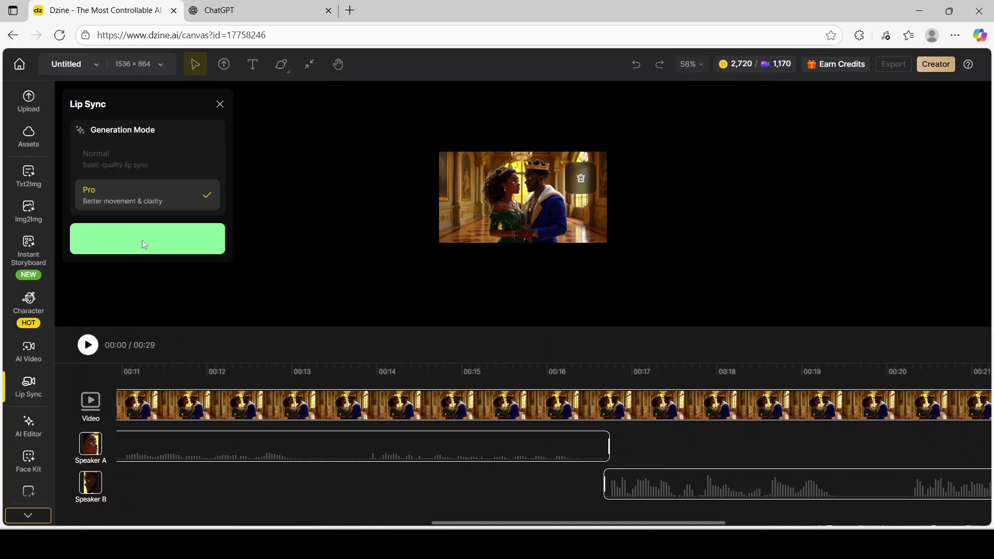